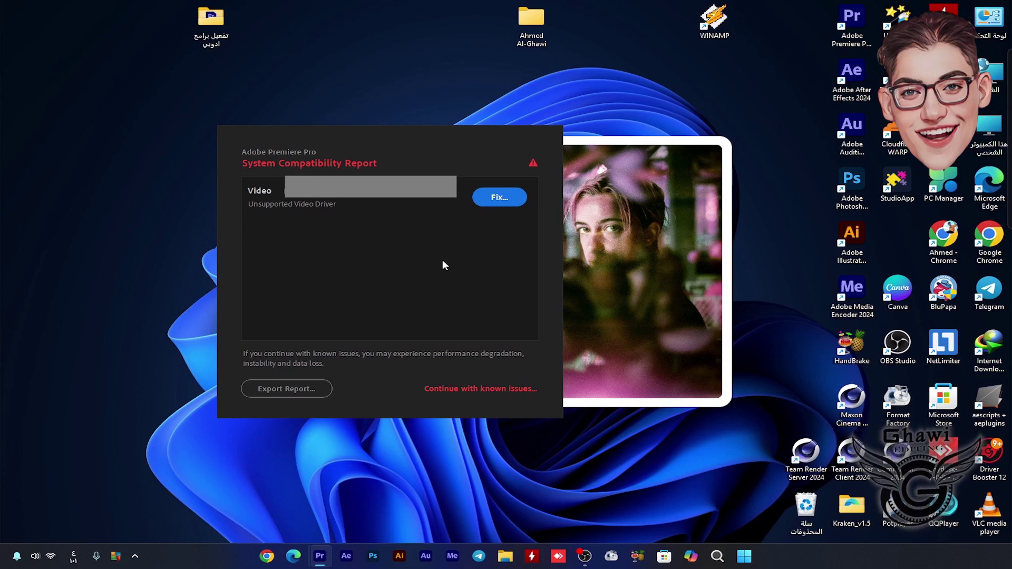
# Step: Continue past the compatibility report, apply the VR Chroma Leaks transition at the cut between two V1 clips, and preview it
pyautogui.click(459, 390)
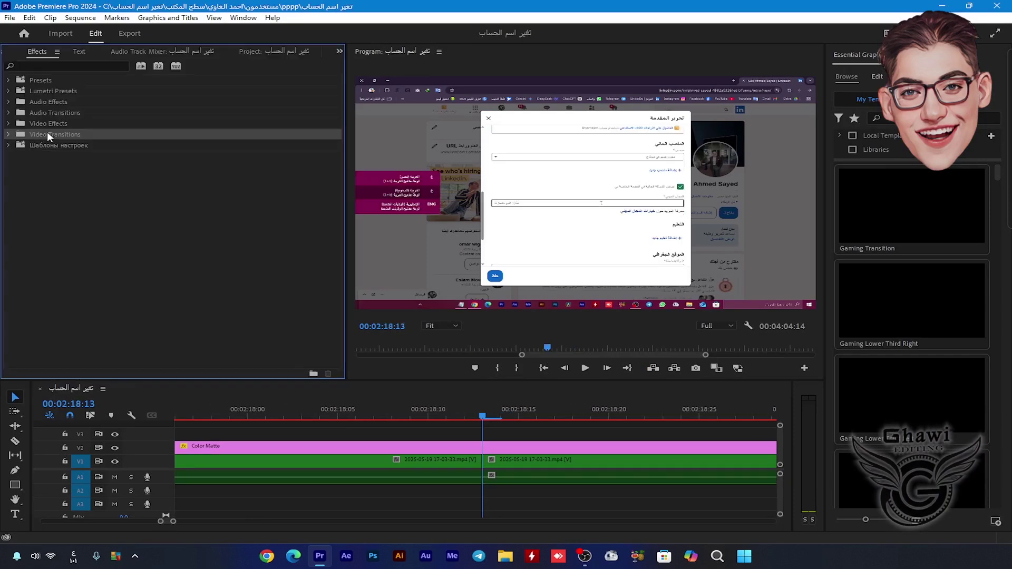
pyautogui.click(9, 134)
pyautogui.moveTo(235, 325); pyautogui.dragTo(406, 462)
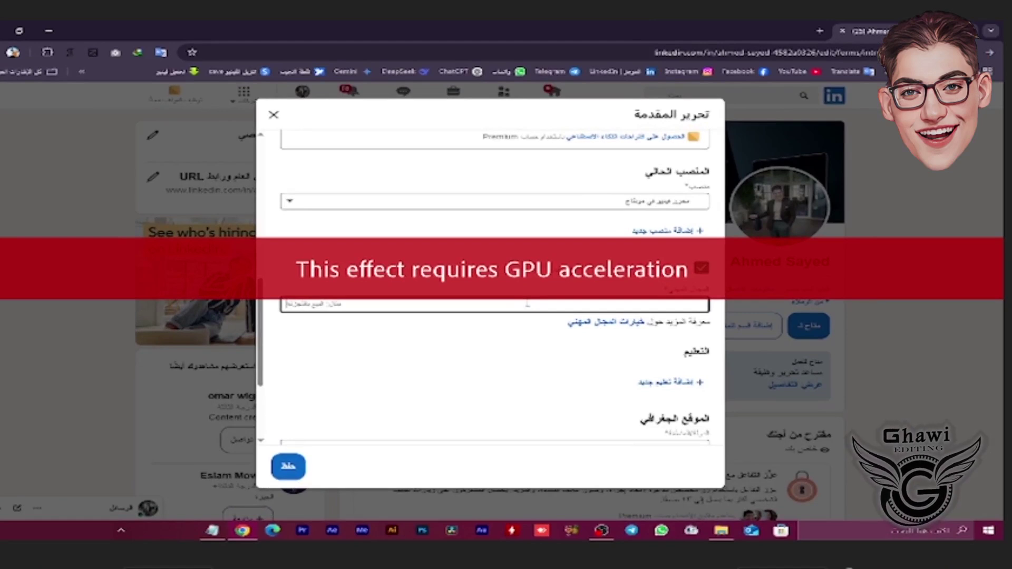
pyautogui.moveTo(380, 436); pyautogui.dragTo(420, 415)
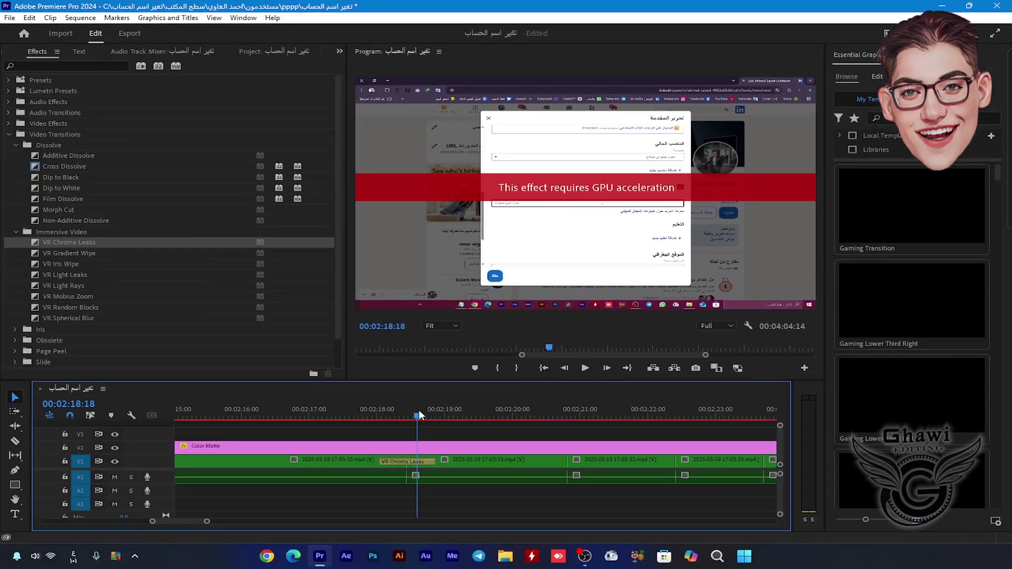
pyautogui.moveTo(420, 415); pyautogui.dragTo(421, 416)
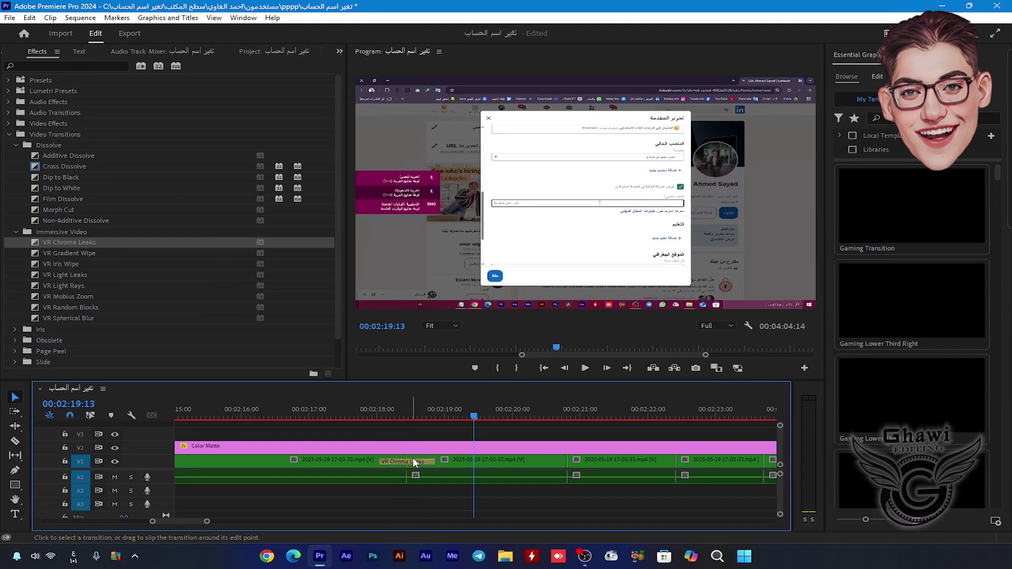
# Step: Select the VR Chroma Leaks transition in the timeline and check the renderer in the project's General settings
pyautogui.click(413, 460)
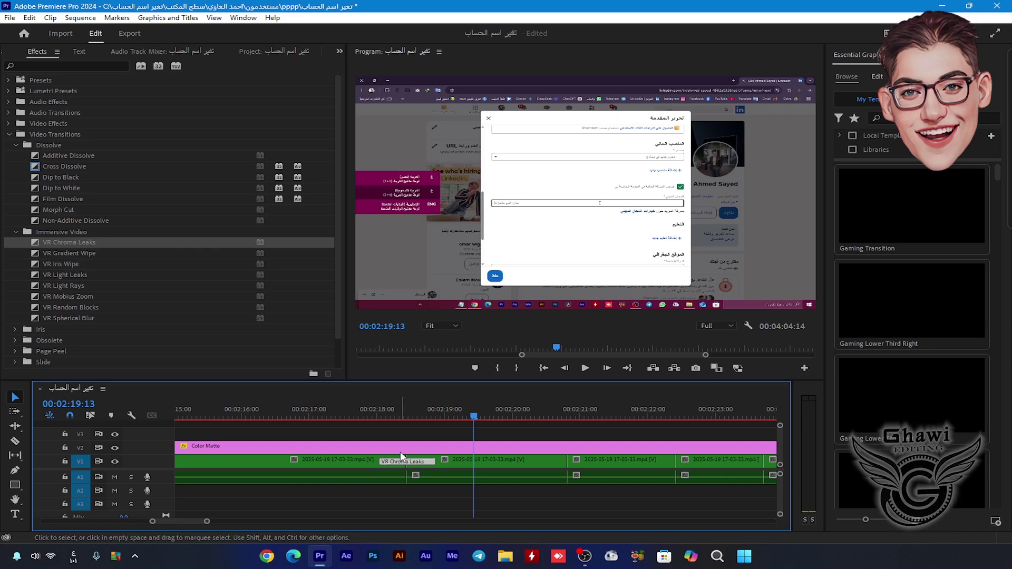
pyautogui.click(402, 460)
pyautogui.click(8, 20)
pyautogui.moveTo(89, 353)
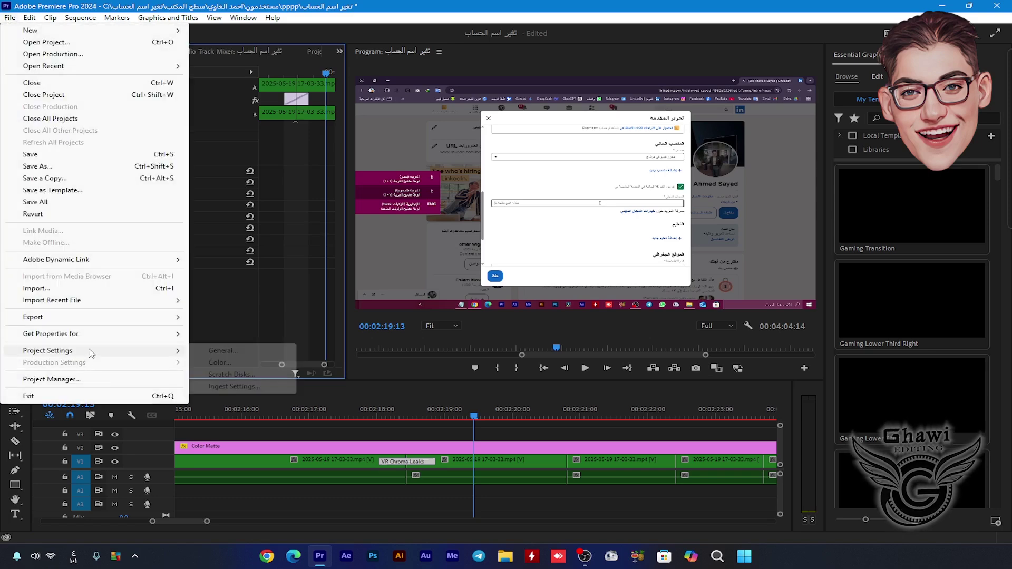
pyautogui.click(219, 351)
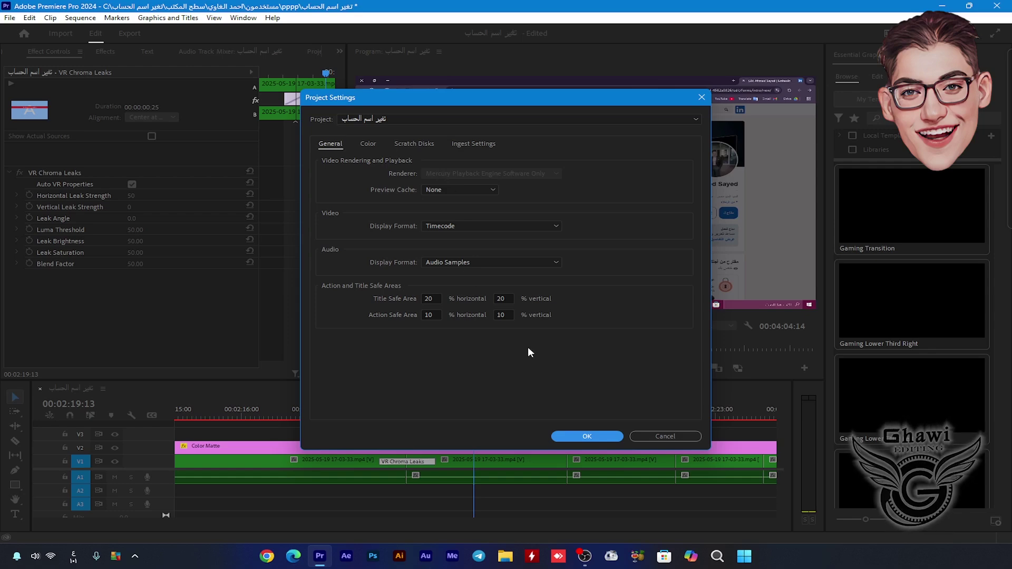
pyautogui.click(662, 435)
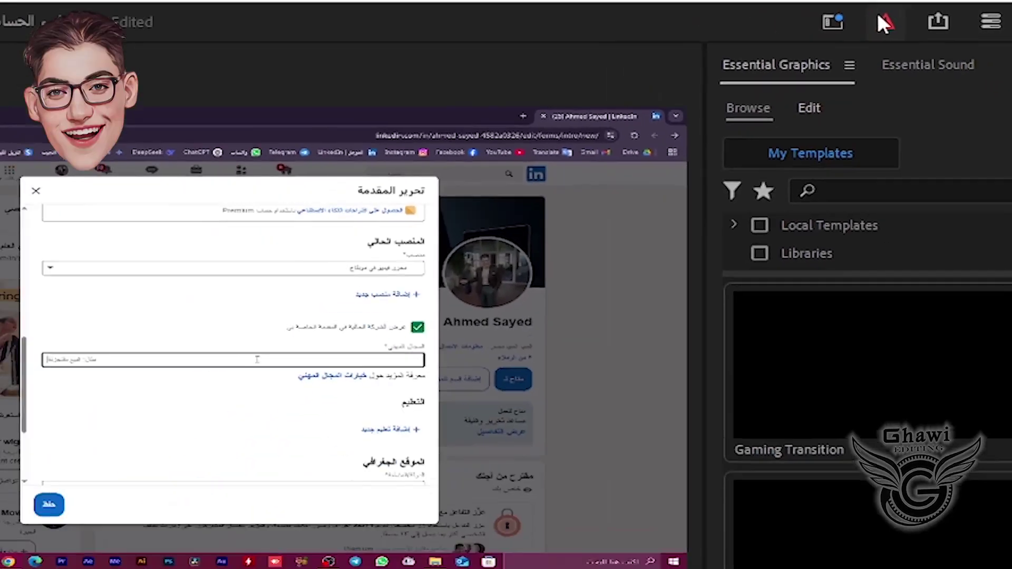
# Step: Review the System Compatibility Report, continue with the known issues, and quit Premiere Pro
pyautogui.click(881, 20)
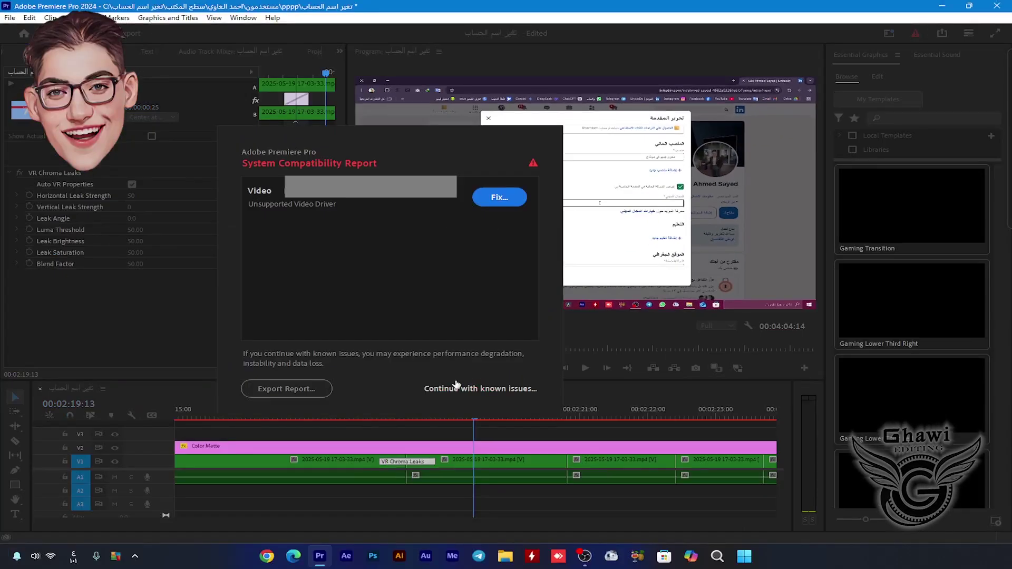
pyautogui.click(456, 384)
pyautogui.hotkey('ctrl', 'q')
pyautogui.click(531, 287)
# Step: Launch Driver Booster 12 from the desktop and scan the computer's drivers
pyautogui.moveTo(989, 449); pyautogui.dragTo(436, 231)
pyautogui.doubleClick(437, 232)
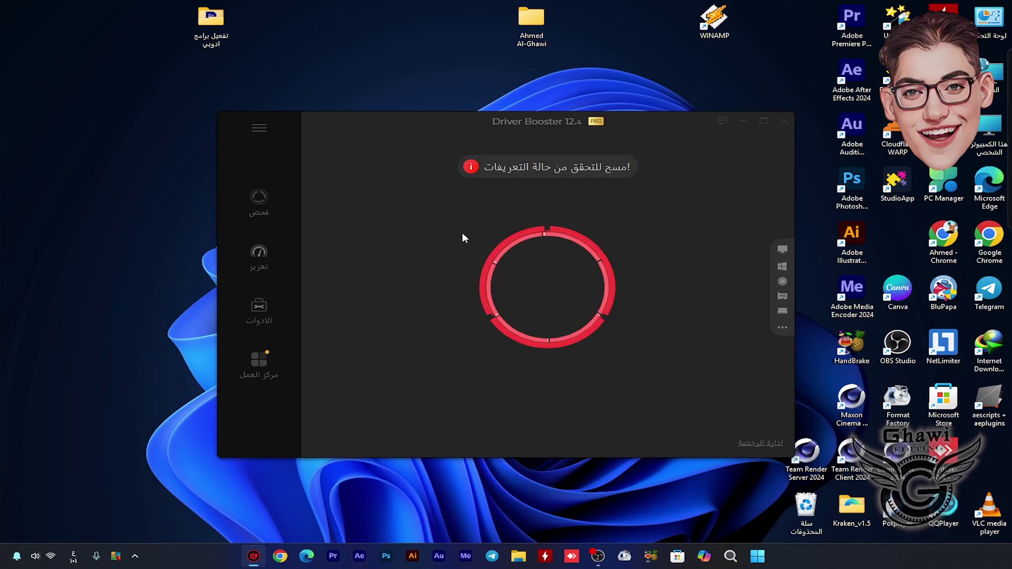
pyautogui.click(594, 122)
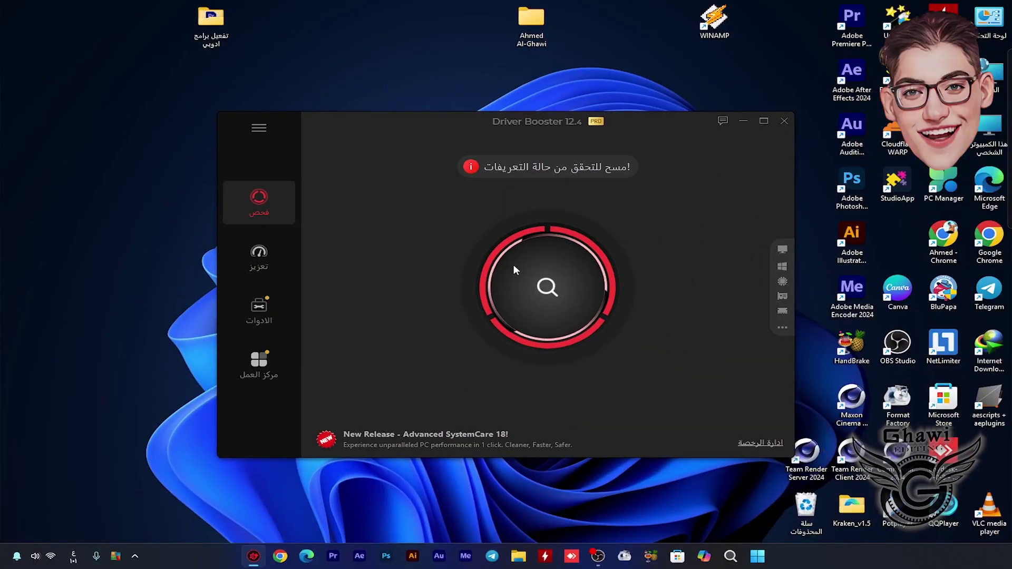
pyautogui.click(513, 265)
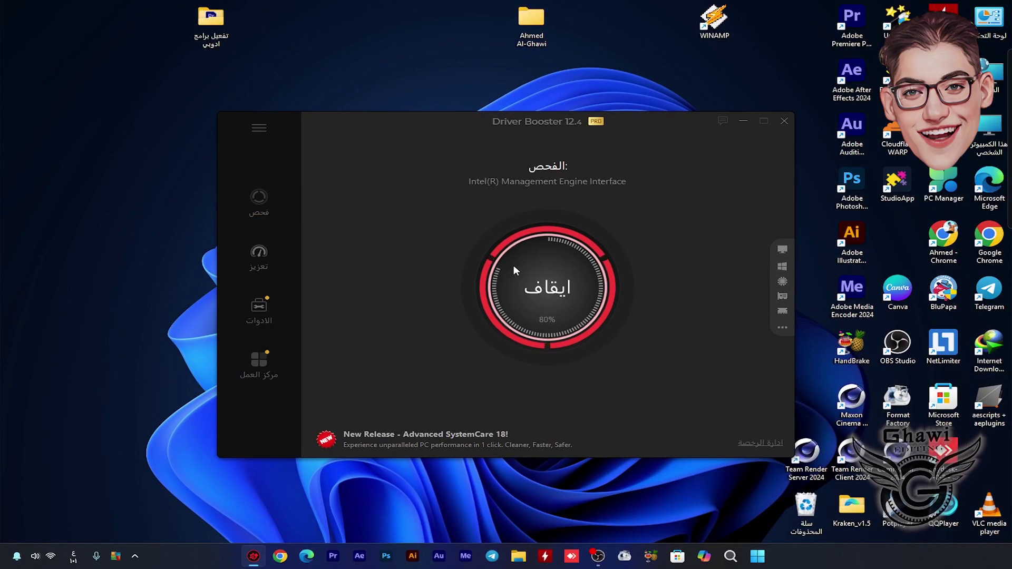
# Step: Look through the outdated drivers, leave only the display adapter driver selected, and start its update
pyautogui.scroll(-10, 528, 211)
pyautogui.scroll(3, 449, 214)
pyautogui.scroll(4, 449, 214)
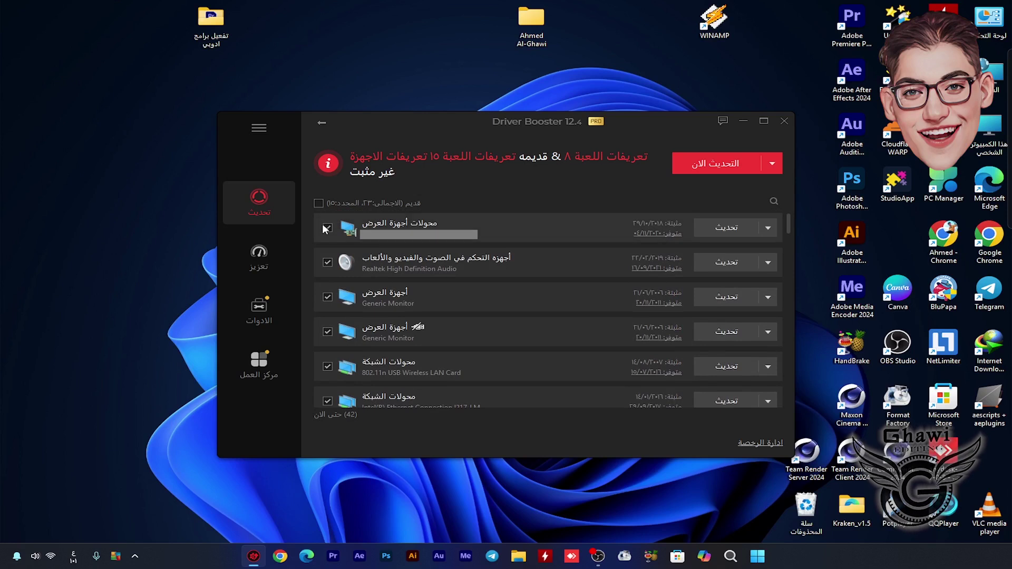
pyautogui.click(325, 226)
pyautogui.click(326, 227)
pyautogui.click(317, 203)
pyautogui.click(318, 203)
pyautogui.click(317, 202)
pyautogui.click(317, 203)
pyautogui.click(327, 228)
pyautogui.click(725, 228)
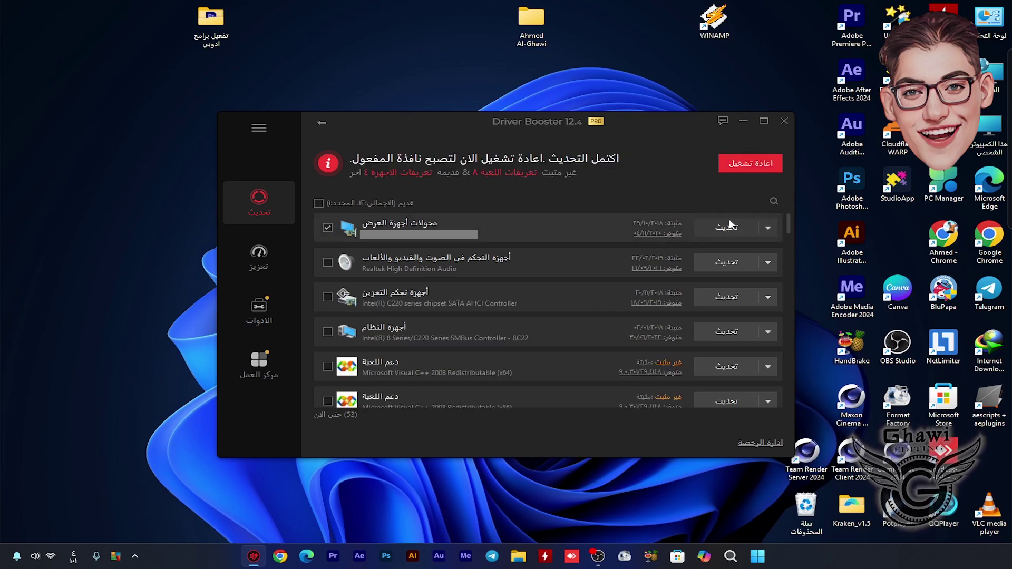
# Step: Finish the display adapter update, check that driver in the up-to-date list, and close Driver Booster
pyautogui.click(596, 338)
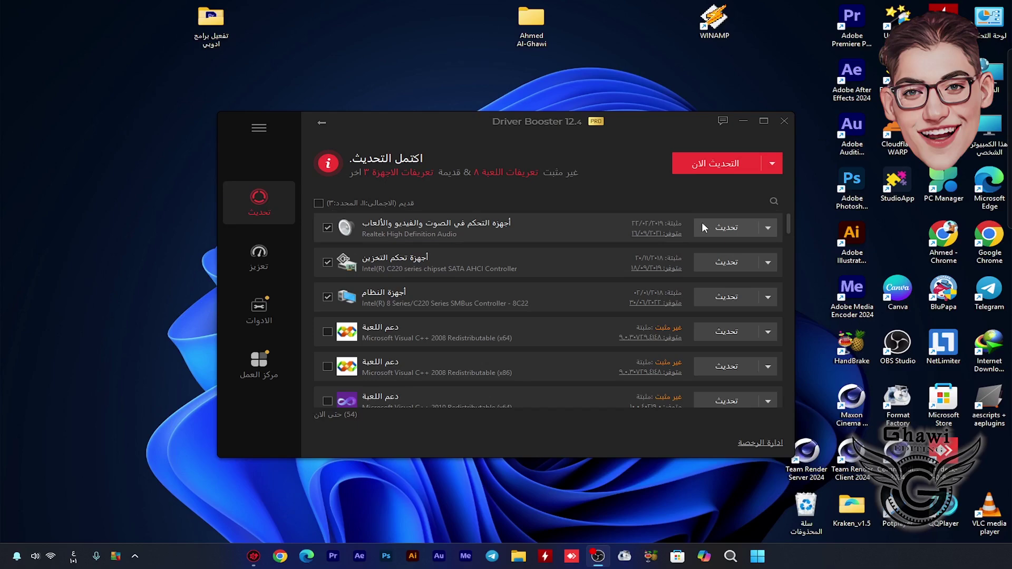
pyautogui.scroll(-5, 701, 222)
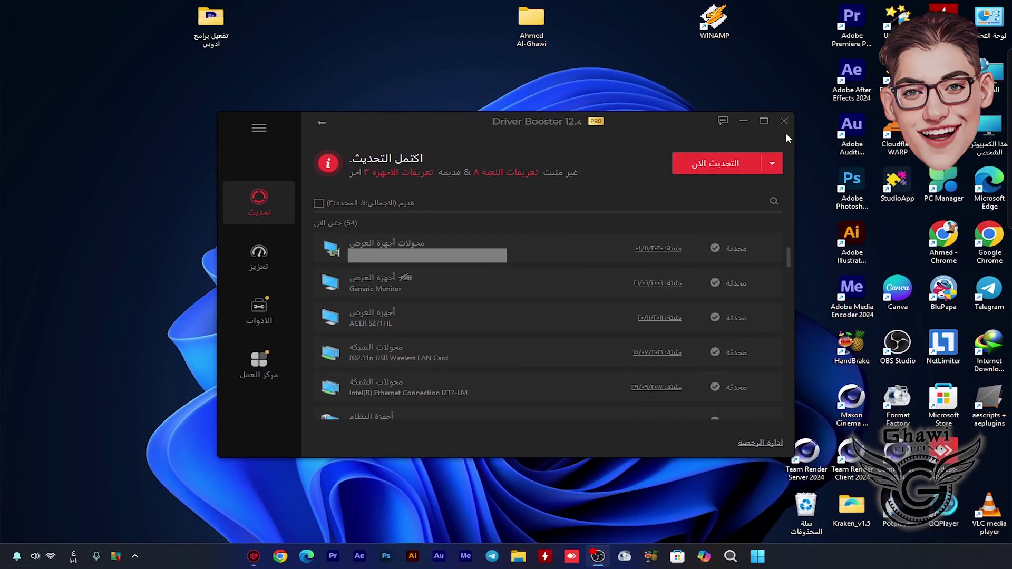
pyautogui.click(784, 121)
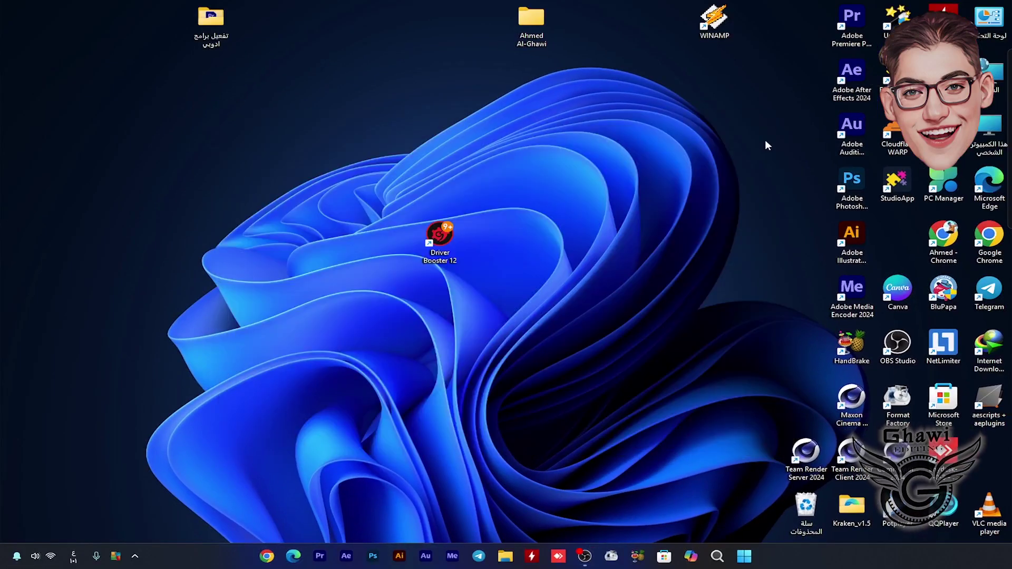
# Step: Return the Driver Booster 12 shortcut to the desktop icon group and bring up the computer's power options
pyautogui.moveTo(440, 238); pyautogui.dragTo(939, 408)
pyautogui.moveTo(994, 448); pyautogui.dragTo(994, 448)
pyautogui.click(744, 556)
pyautogui.click(360, 521)
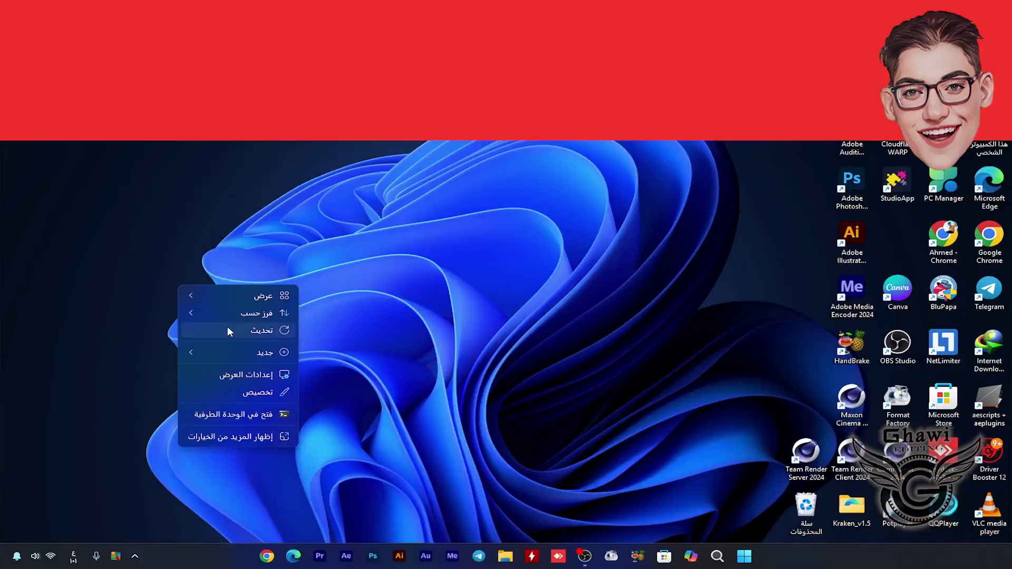
# Step: Refresh the desktop and switch to Adobe Premiere Pro by launching it again
pyautogui.click(227, 327)
pyautogui.click(327, 555)
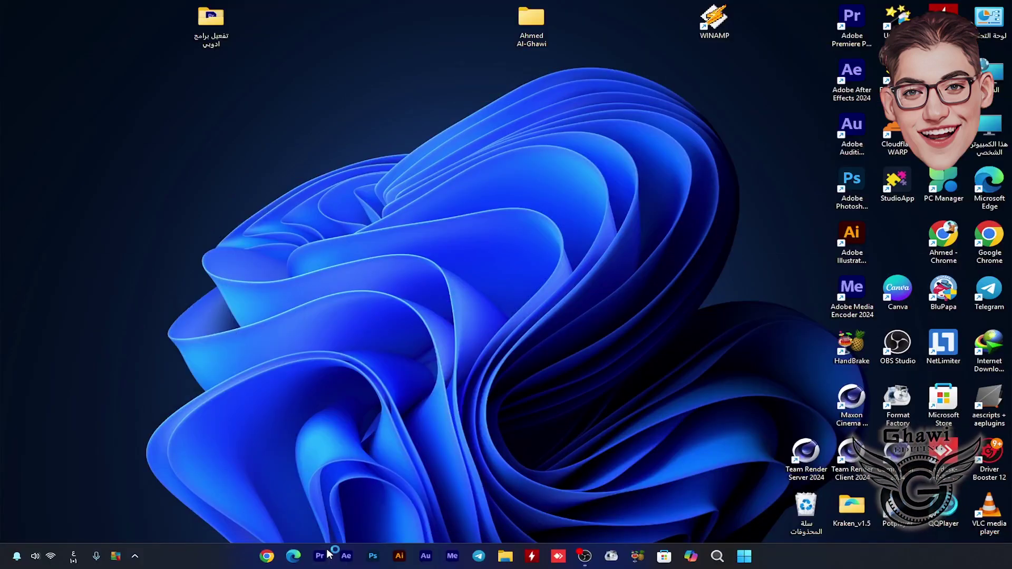
pyautogui.rightClick(268, 514)
pyautogui.click(322, 358)
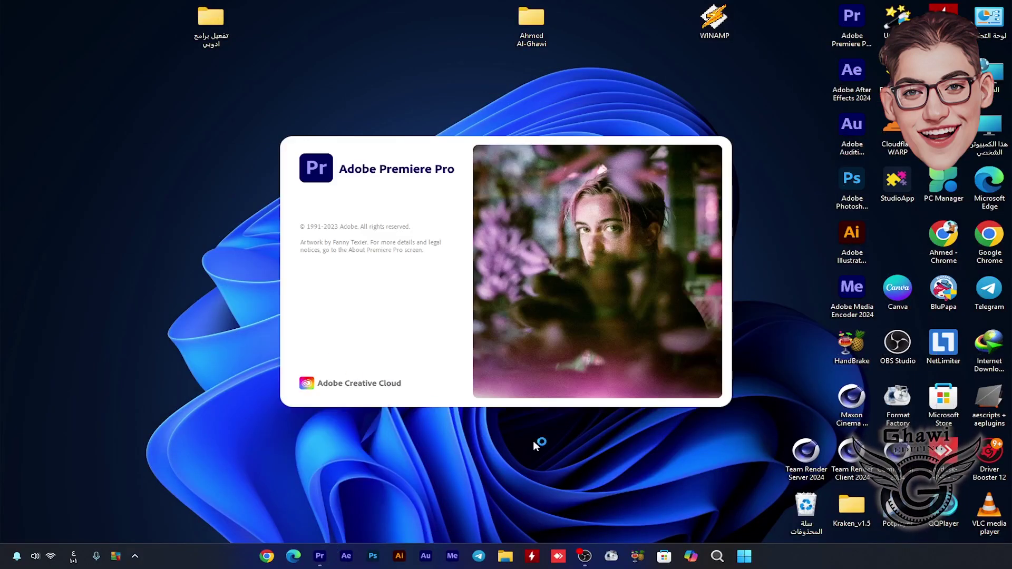